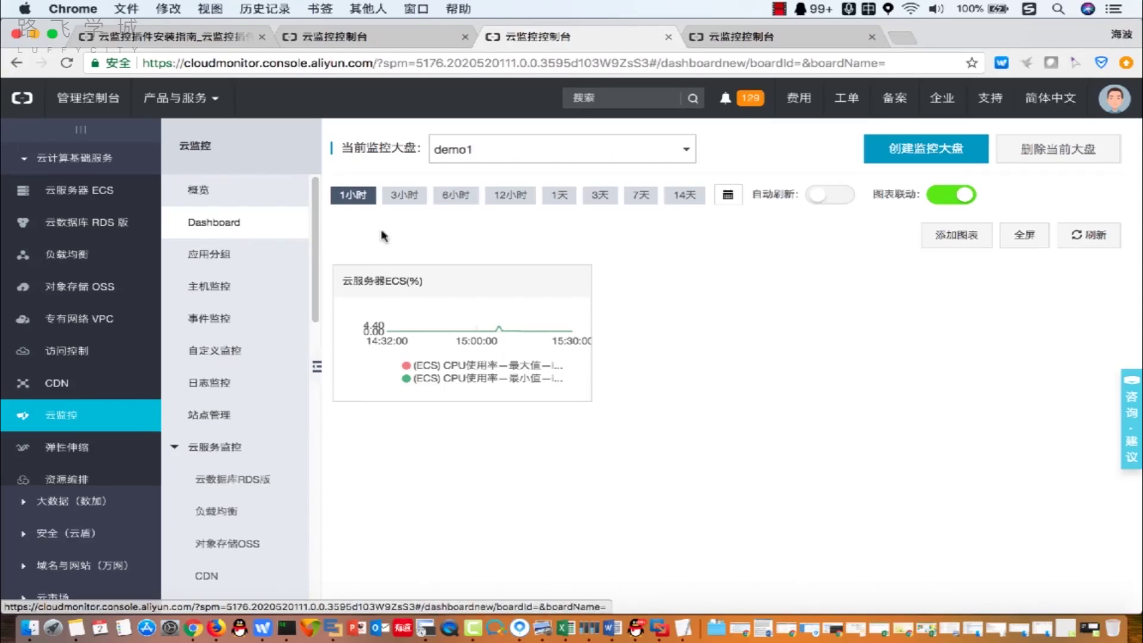
Step: Create a new monitoring dashboard named demo
{"action": "left_click", "coordinate": [937, 159]}
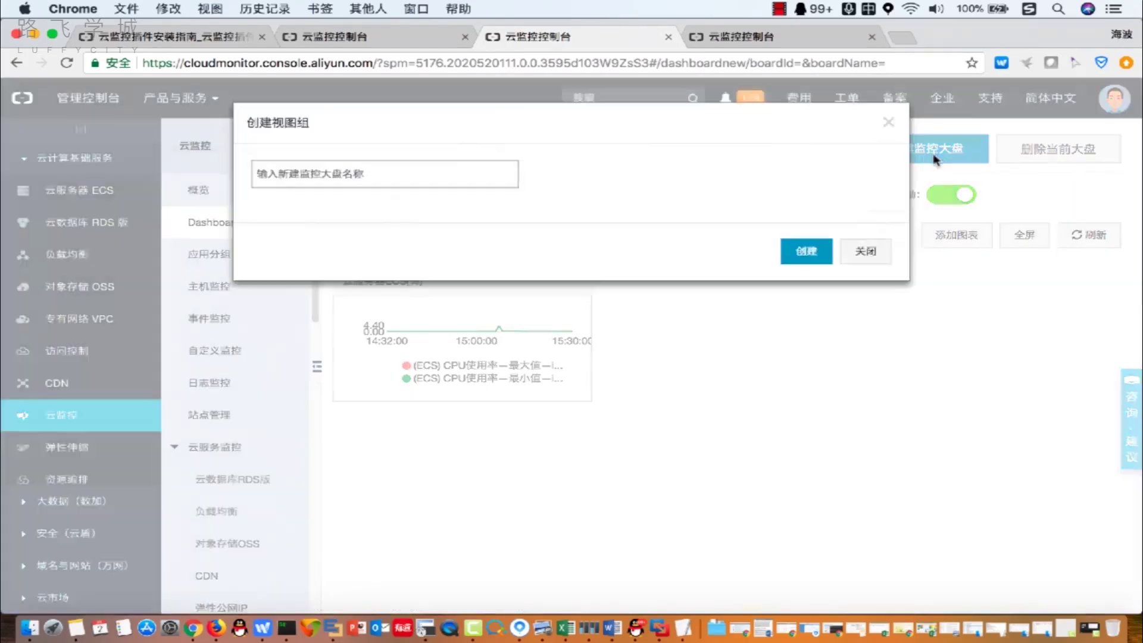
{"action": "left_click", "coordinate": [508, 179]}
{"action": "type", "text": "demo"}
{"action": "key", "text": "Return"}
{"action": "left_click", "coordinate": [808, 252]}
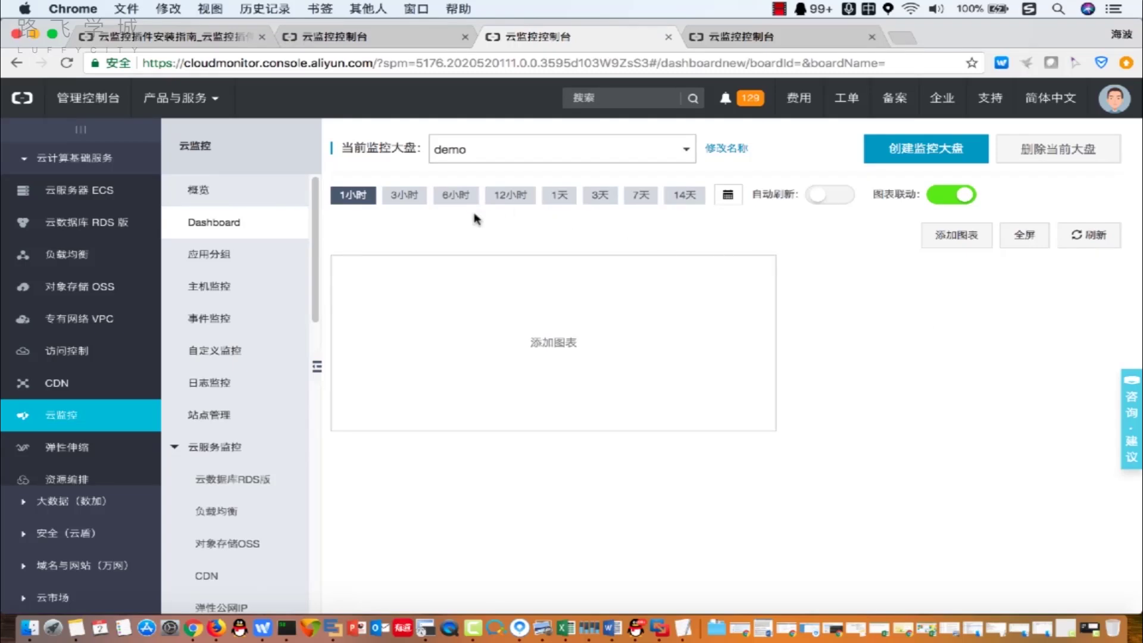
Step: Add and publish a 云服务器ECS line chart of the minimum (最小值) CPU usage on the demo dashboard
{"action": "left_click", "coordinate": [957, 253]}
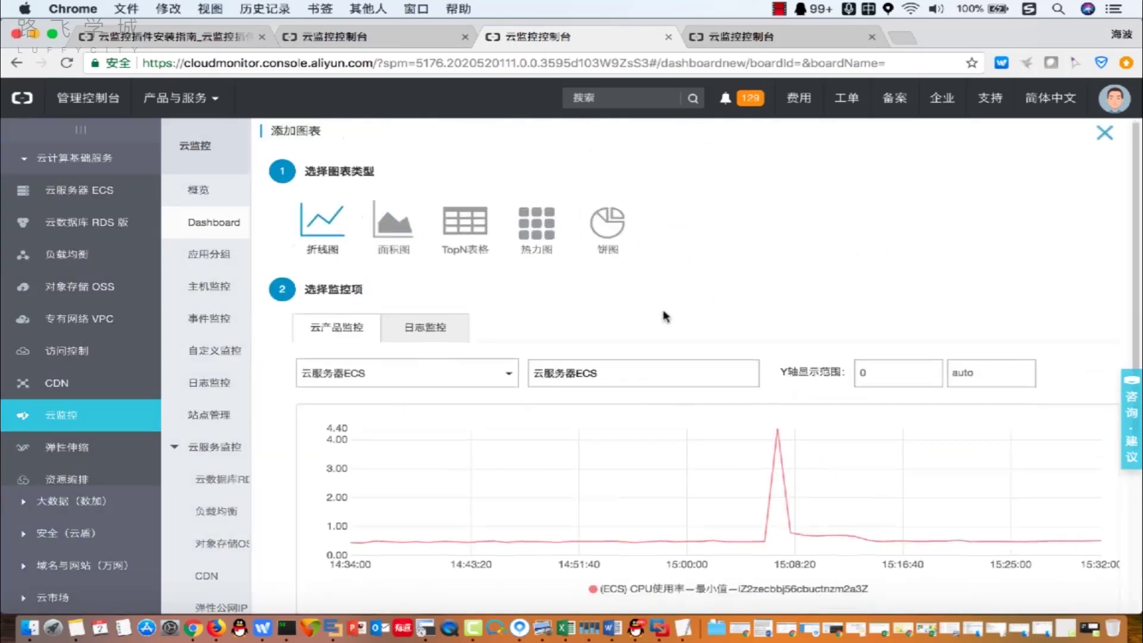
{"action": "scroll", "coordinate": [661, 312], "scroll_direction": "down", "scroll_amount": 3}
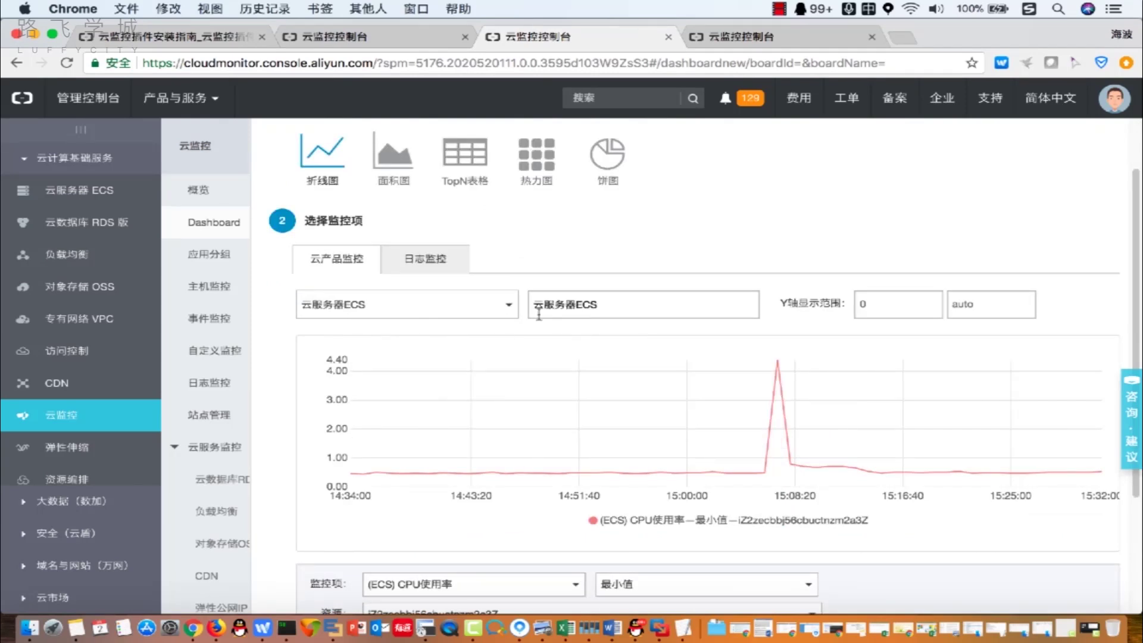
{"action": "scroll", "coordinate": [700, 393], "scroll_direction": "down", "scroll_amount": 1}
{"action": "scroll", "coordinate": [515, 545], "scroll_direction": "down", "scroll_amount": 3}
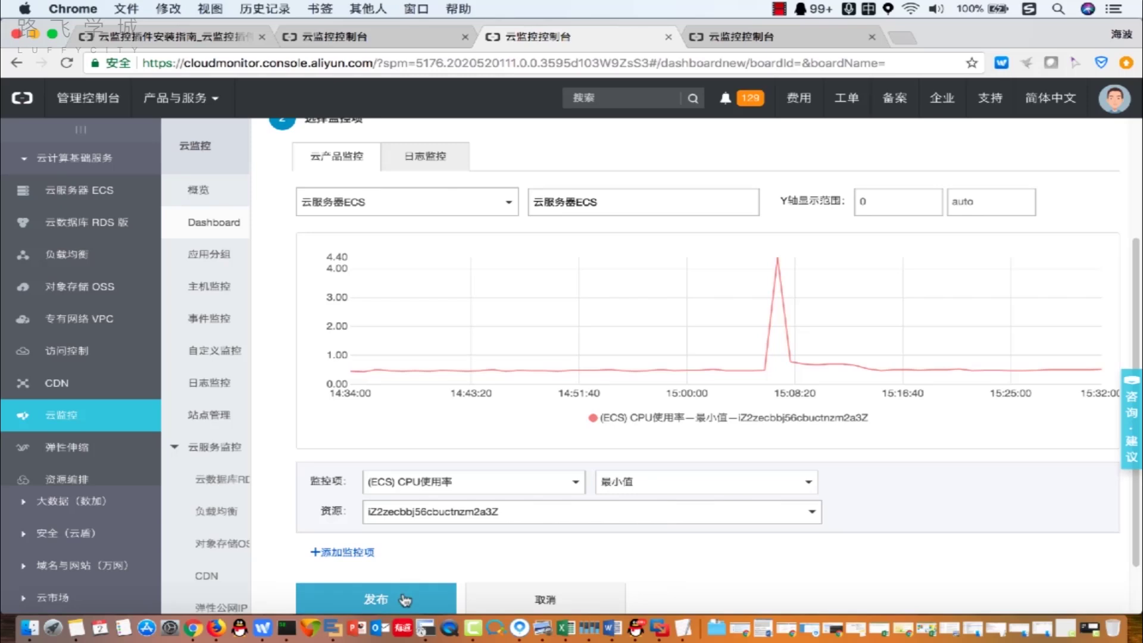
{"action": "left_click", "coordinate": [404, 600]}
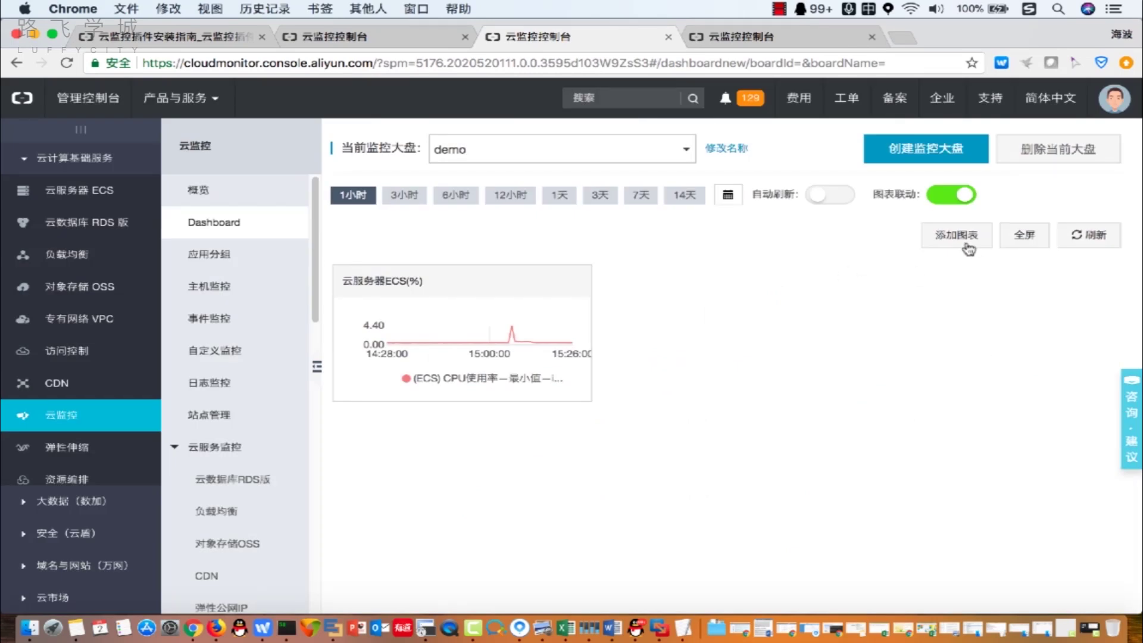
Step: Add and publish a second 云服务器ECS line chart with the CPU usage statistic set to 最大值
{"action": "left_click", "coordinate": [956, 235]}
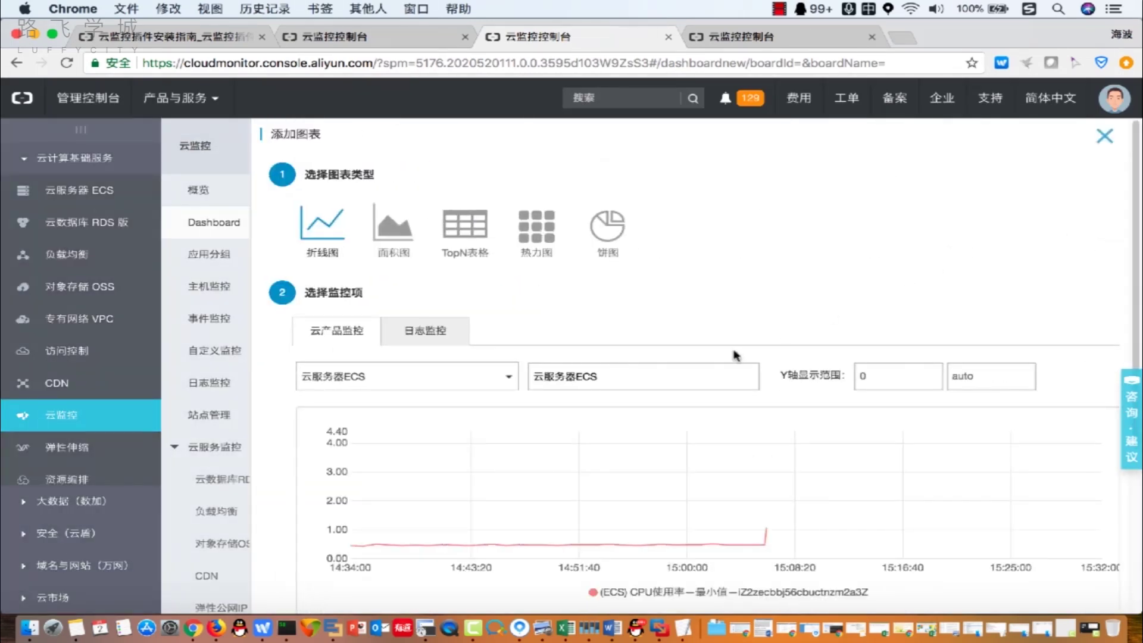
{"action": "scroll", "coordinate": [753, 356], "scroll_direction": "down", "scroll_amount": 1}
{"action": "scroll", "coordinate": [753, 356], "scroll_direction": "down", "scroll_amount": 3}
{"action": "left_click", "coordinate": [738, 462]}
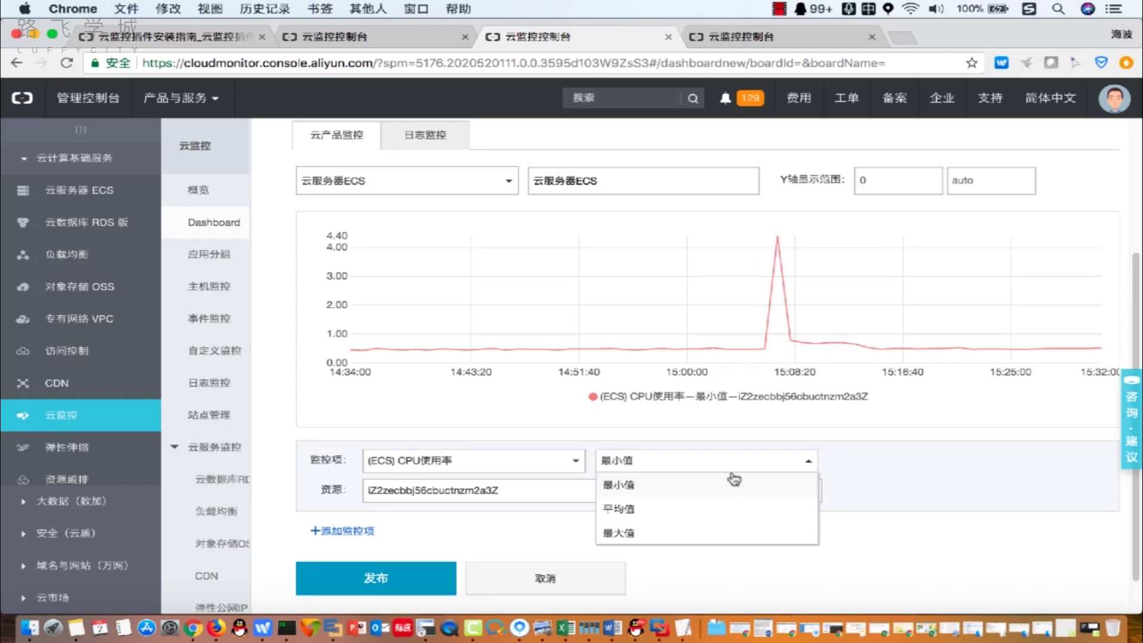
{"action": "left_click", "coordinate": [720, 532]}
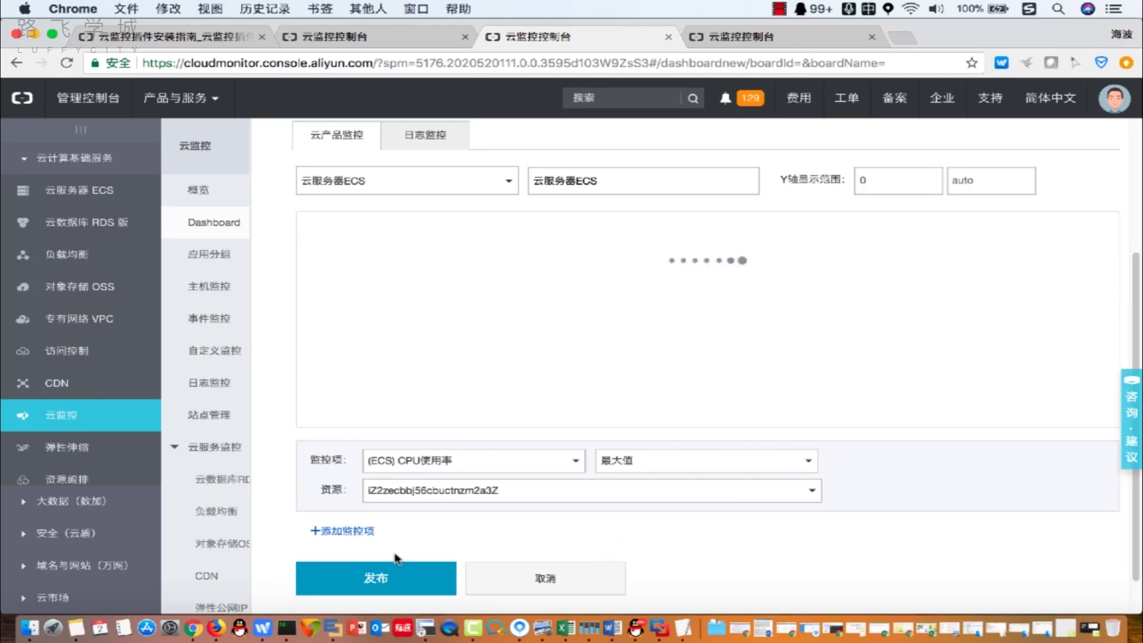
{"action": "left_click", "coordinate": [417, 580]}
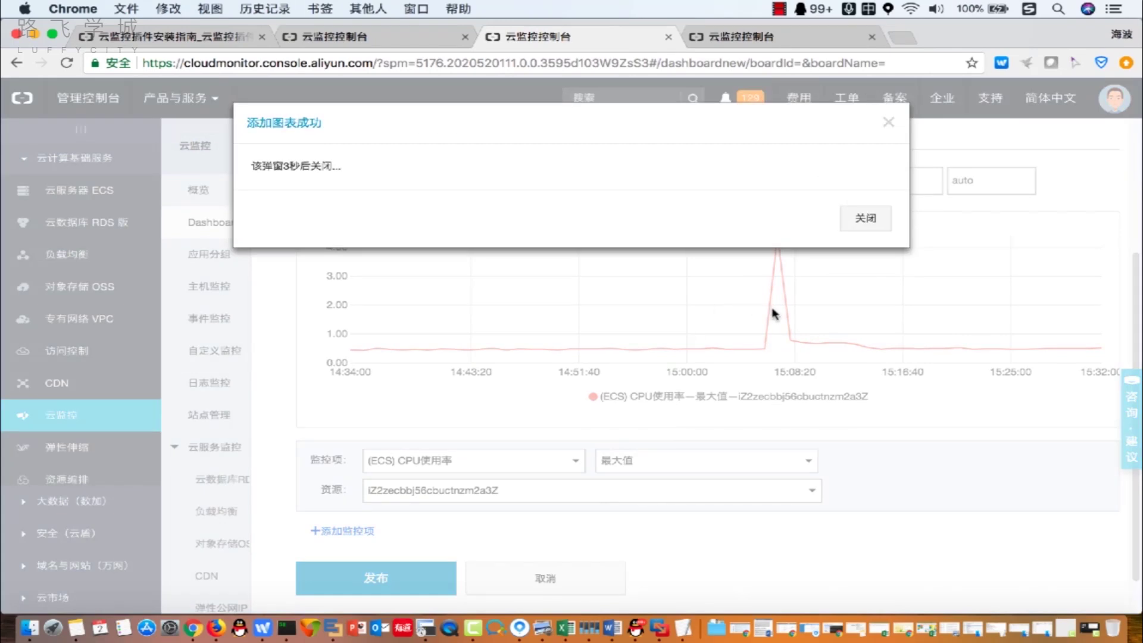
{"action": "left_click", "coordinate": [857, 223]}
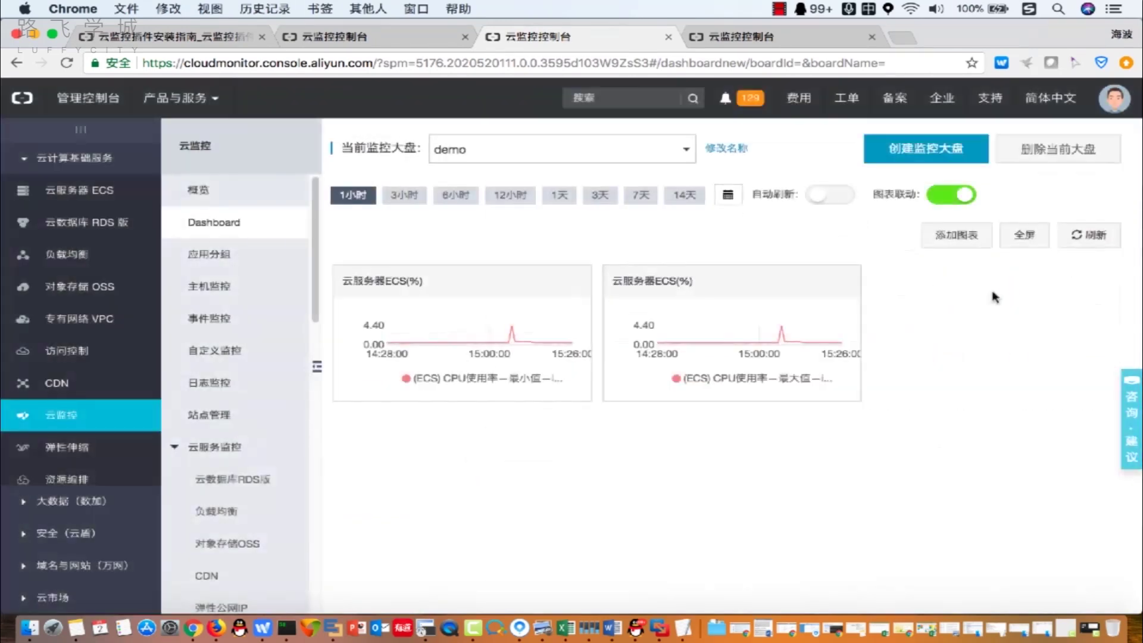
Step: Add and publish a third 云服务器ECS line chart with the CPU usage statistic set to 平均值
{"action": "left_click", "coordinate": [956, 235]}
{"action": "scroll", "coordinate": [607, 411], "scroll_direction": "down", "scroll_amount": 3}
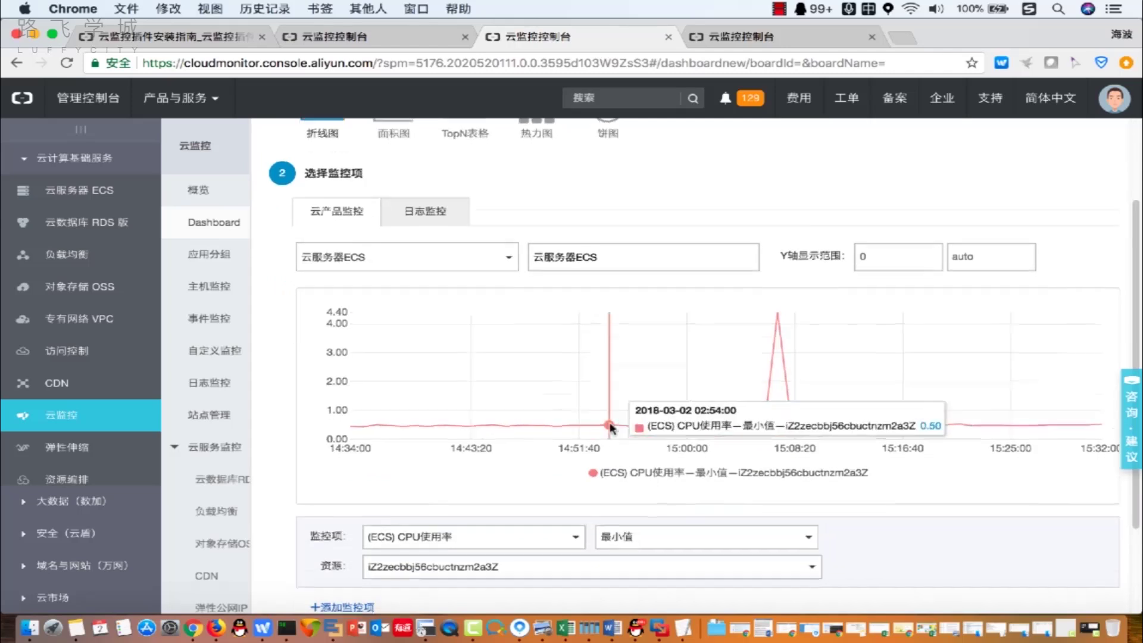
{"action": "scroll", "coordinate": [610, 426], "scroll_direction": "down", "scroll_amount": 1}
{"action": "left_click", "coordinate": [642, 530]}
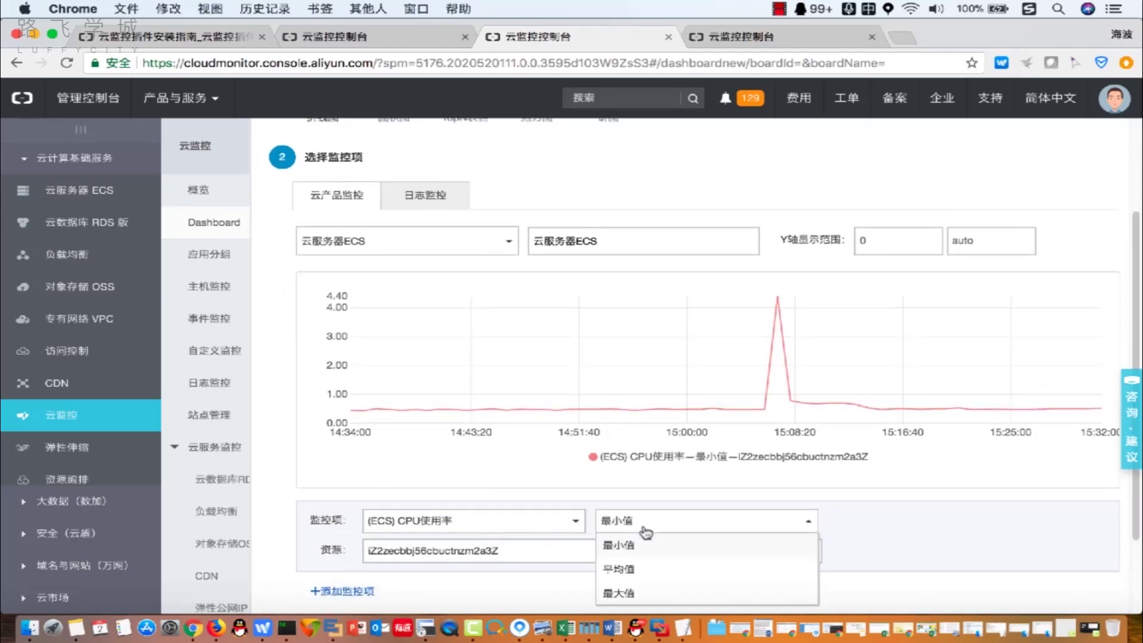
{"action": "left_click", "coordinate": [641, 569]}
{"action": "scroll", "coordinate": [489, 520], "scroll_direction": "down", "scroll_amount": 2}
{"action": "left_click", "coordinate": [379, 602]}
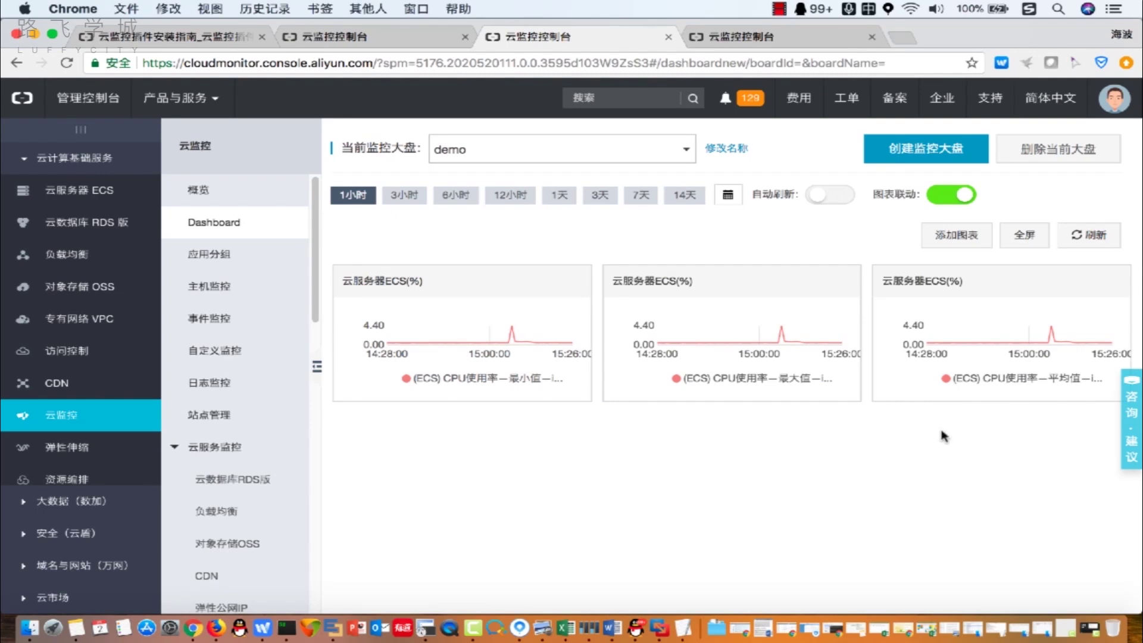
{"action": "left_click", "coordinate": [955, 234]}
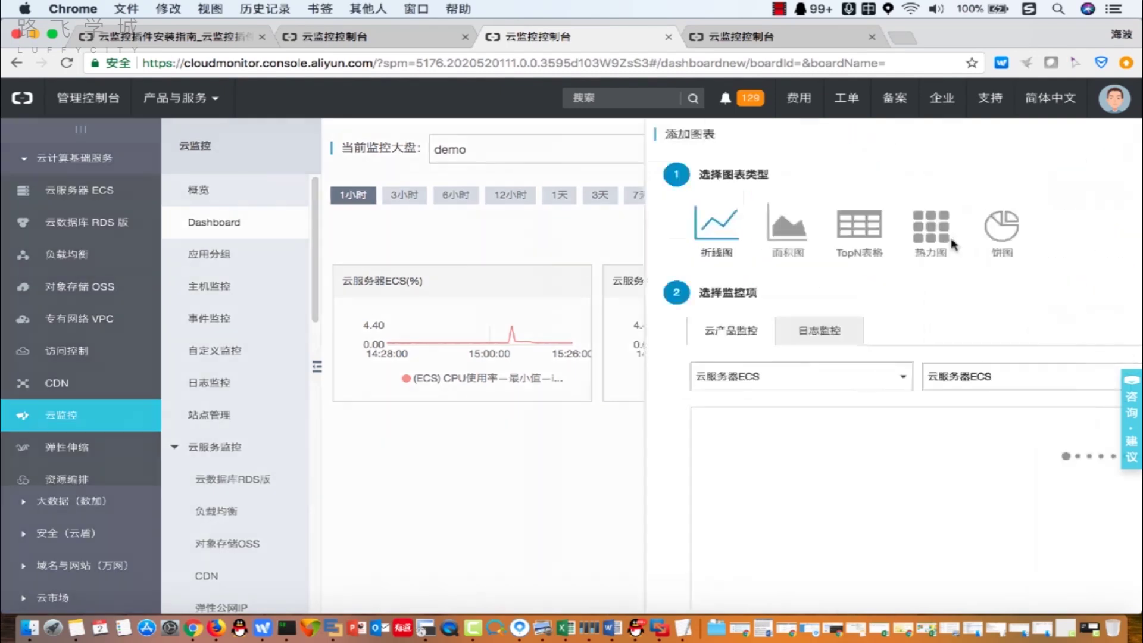
{"action": "scroll", "coordinate": [562, 280], "scroll_direction": "down", "scroll_amount": 5}
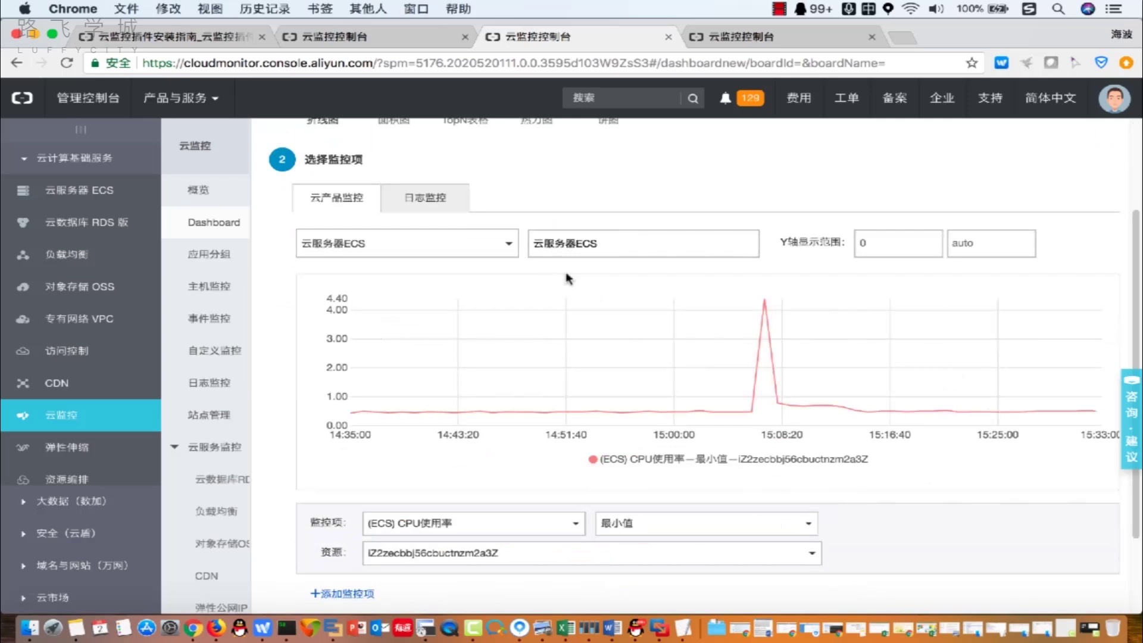
{"action": "left_click", "coordinate": [488, 243]}
{"action": "left_click_drag", "start_coordinate": [512, 296], "coordinate": [516, 349]}
{"action": "left_click", "coordinate": [475, 367]}
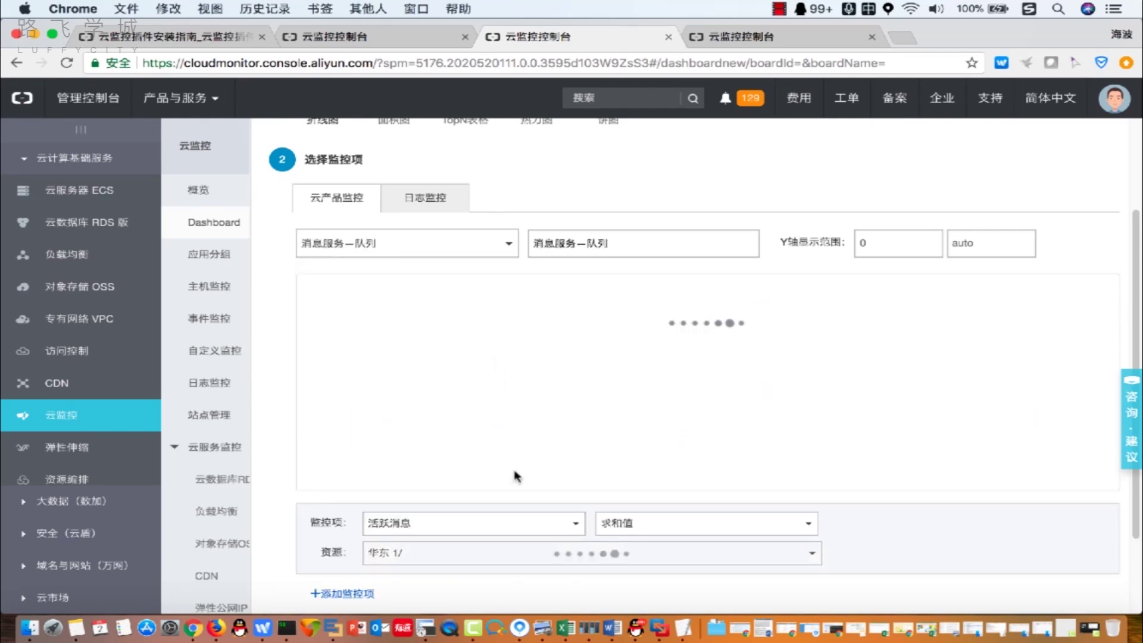
{"action": "scroll", "coordinate": [557, 475], "scroll_direction": "down", "scroll_amount": 3}
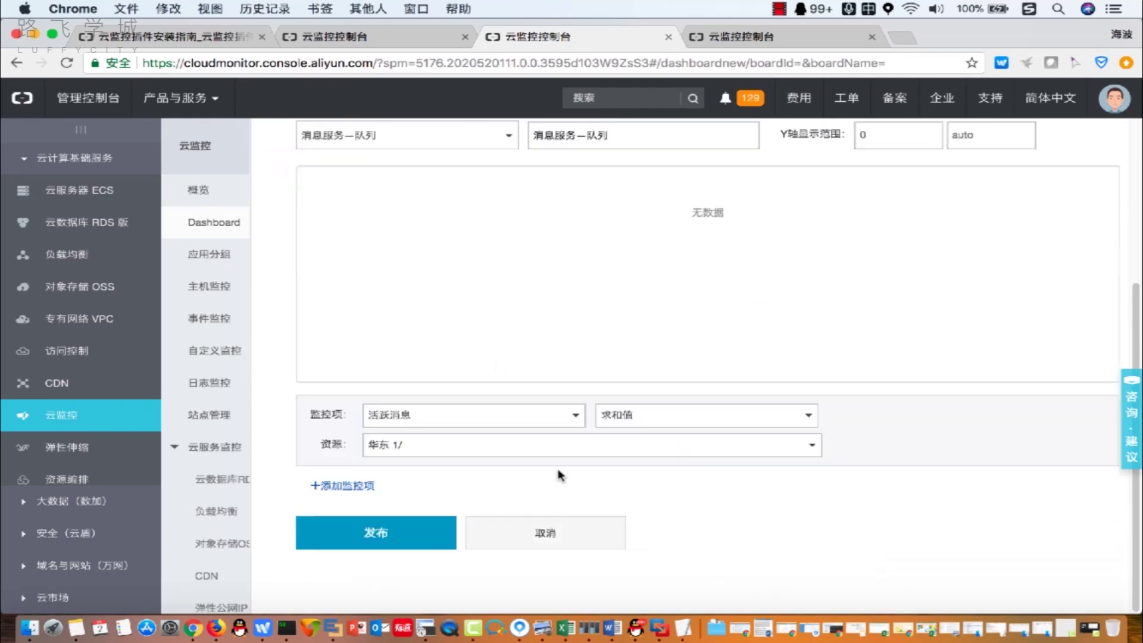
{"action": "left_click", "coordinate": [567, 530]}
Step: Start a new line chart on the demo dashboard with 负载均衡 as the monitored cloud product
{"action": "left_click", "coordinate": [954, 241]}
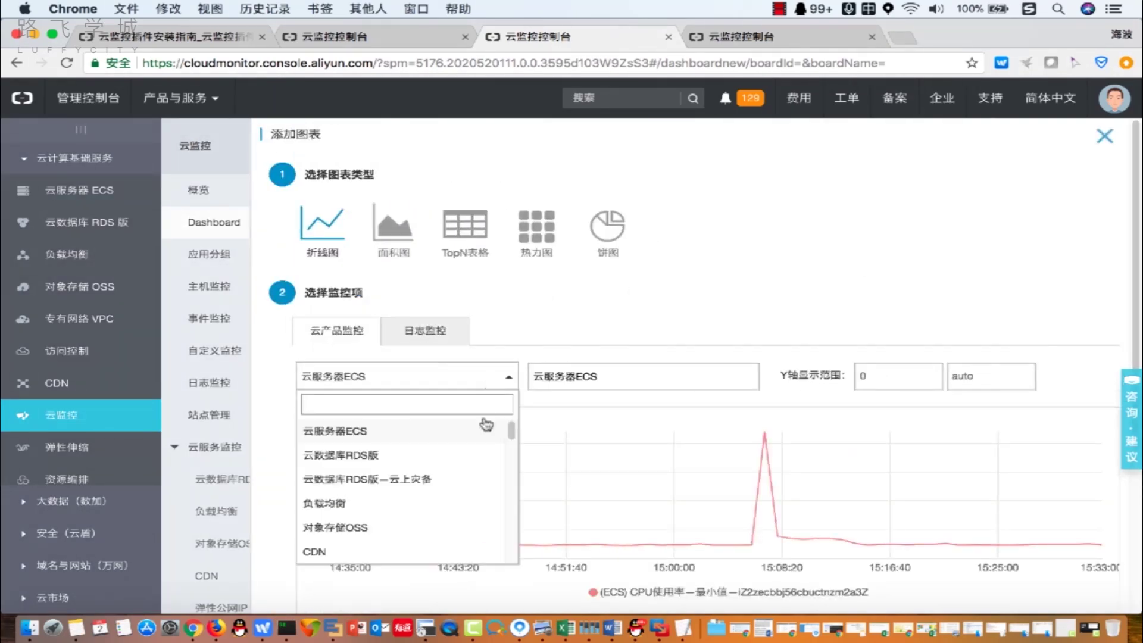
{"action": "left_click", "coordinate": [460, 500]}
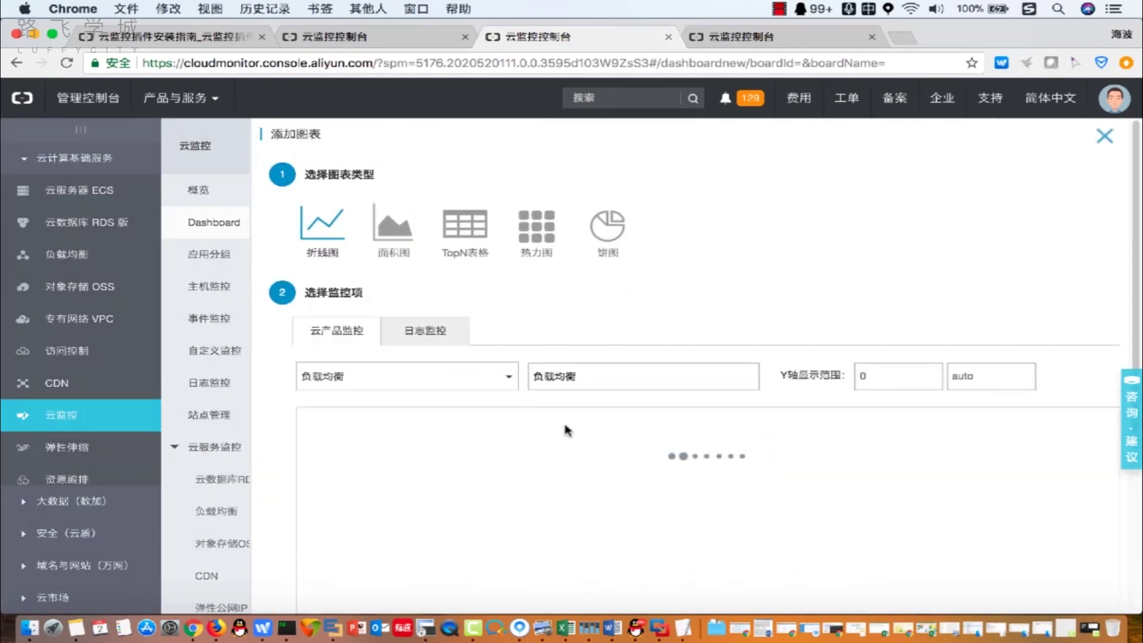
{"action": "scroll", "coordinate": [745, 348], "scroll_direction": "down", "scroll_amount": 1}
{"action": "scroll", "coordinate": [745, 348], "scroll_direction": "down", "scroll_amount": 3}
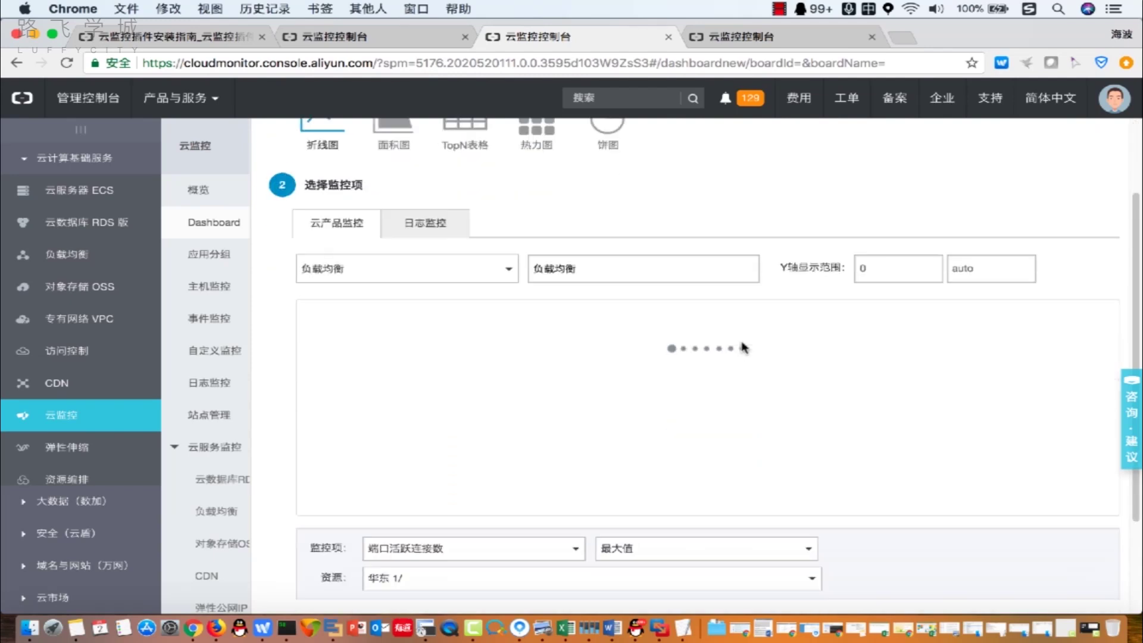
{"action": "left_click", "coordinate": [607, 268]}
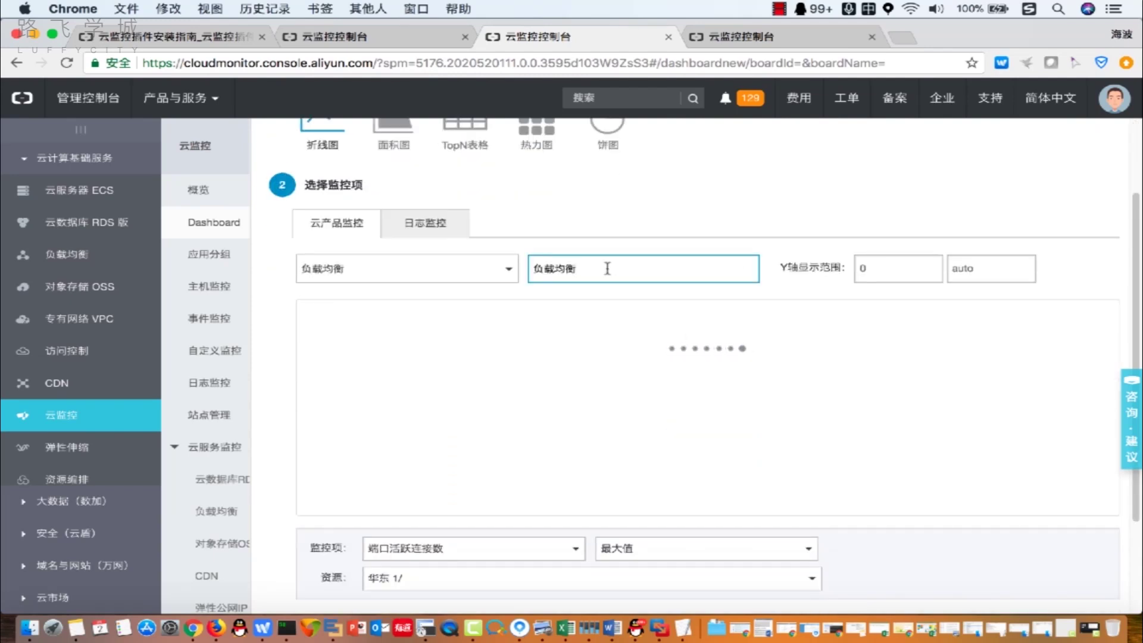
{"action": "scroll", "coordinate": [715, 411], "scroll_direction": "down", "scroll_amount": 4}
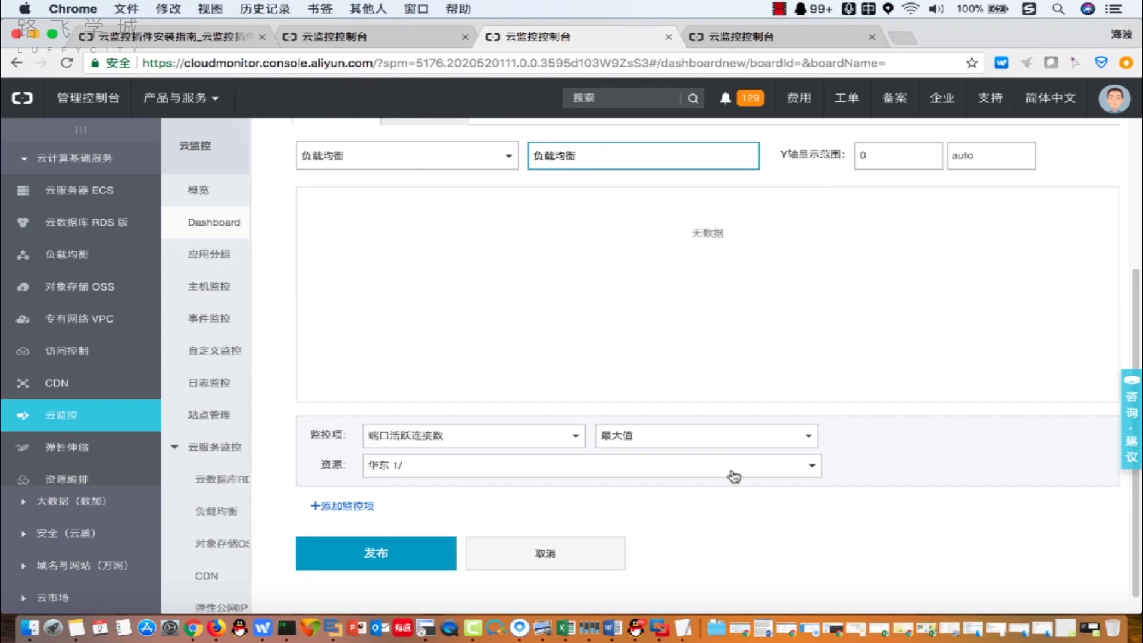
Step: Set the chart's resource to region 华北 2 with all instance IDs, ports and VIPs selected
{"action": "left_click", "coordinate": [709, 464]}
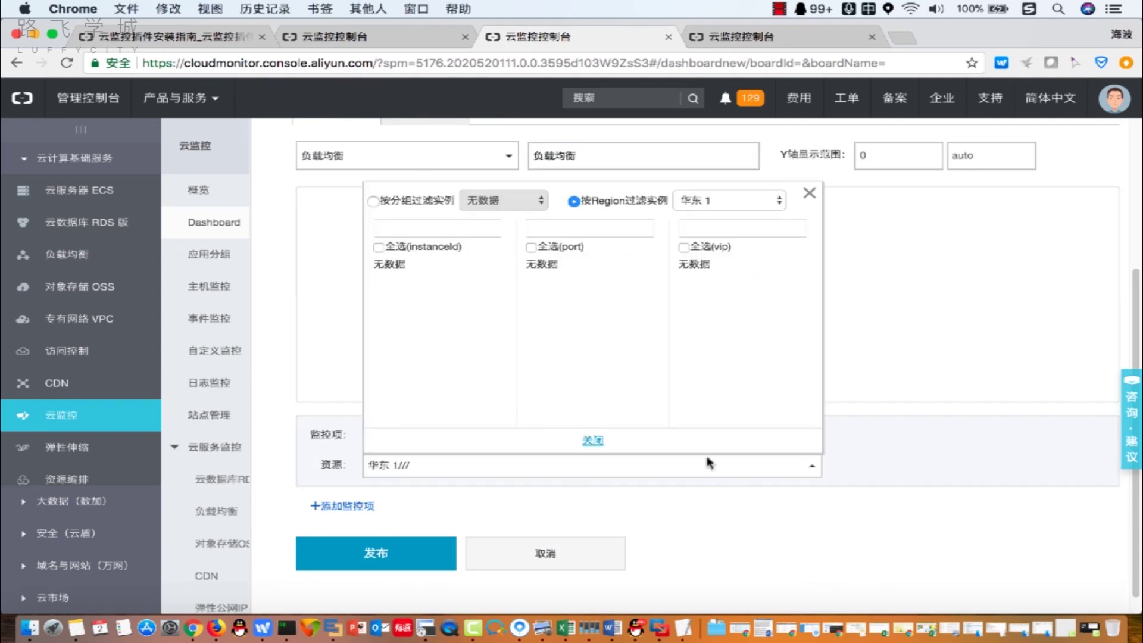
{"action": "left_click", "coordinate": [679, 201]}
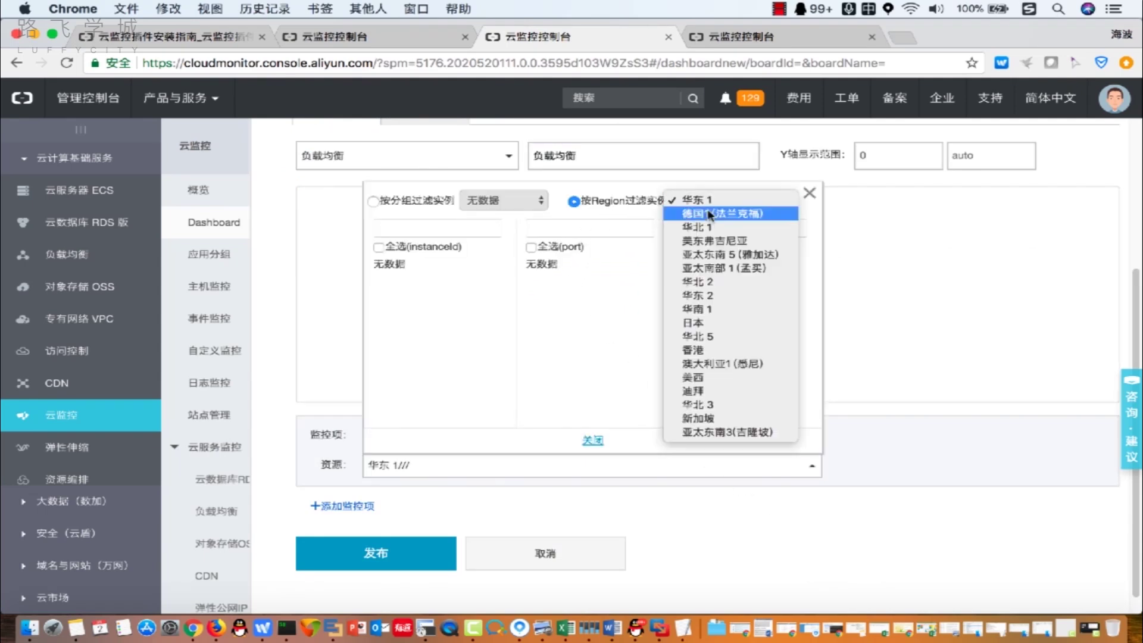
{"action": "left_click", "coordinate": [739, 281]}
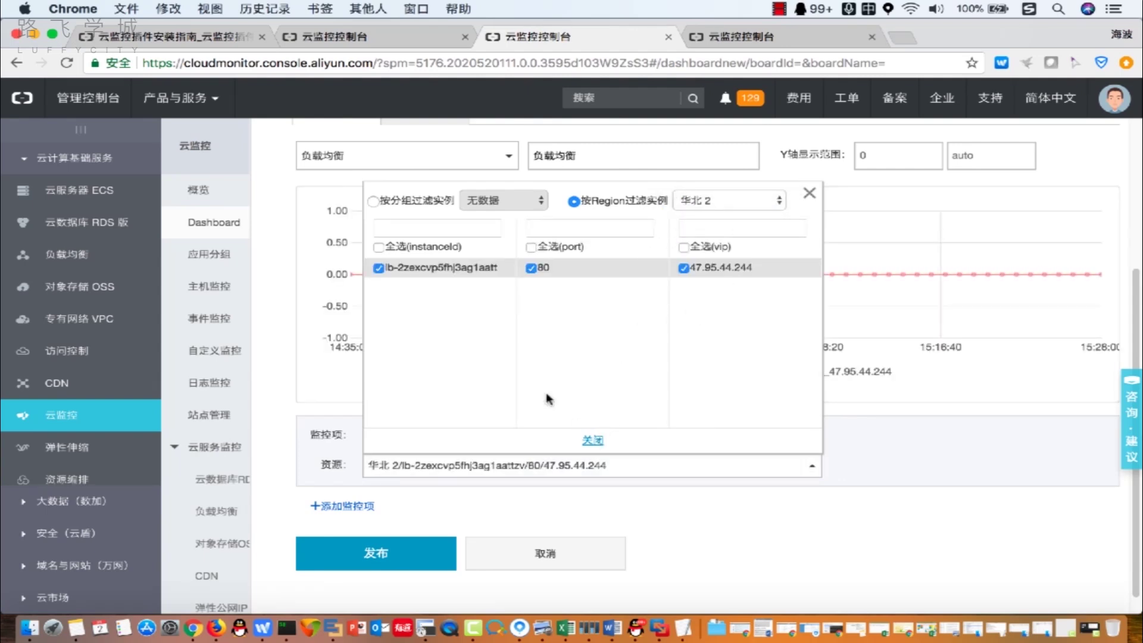
{"action": "left_click", "coordinate": [396, 250]}
{"action": "left_click", "coordinate": [531, 247]}
{"action": "left_click", "coordinate": [697, 252]}
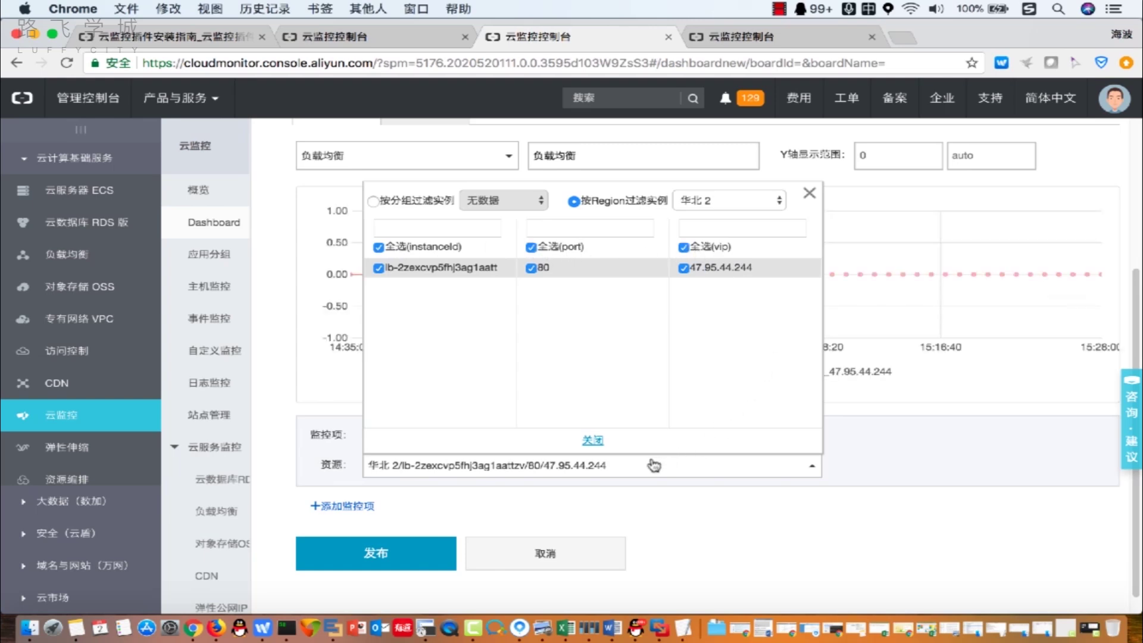
{"action": "left_click", "coordinate": [595, 443]}
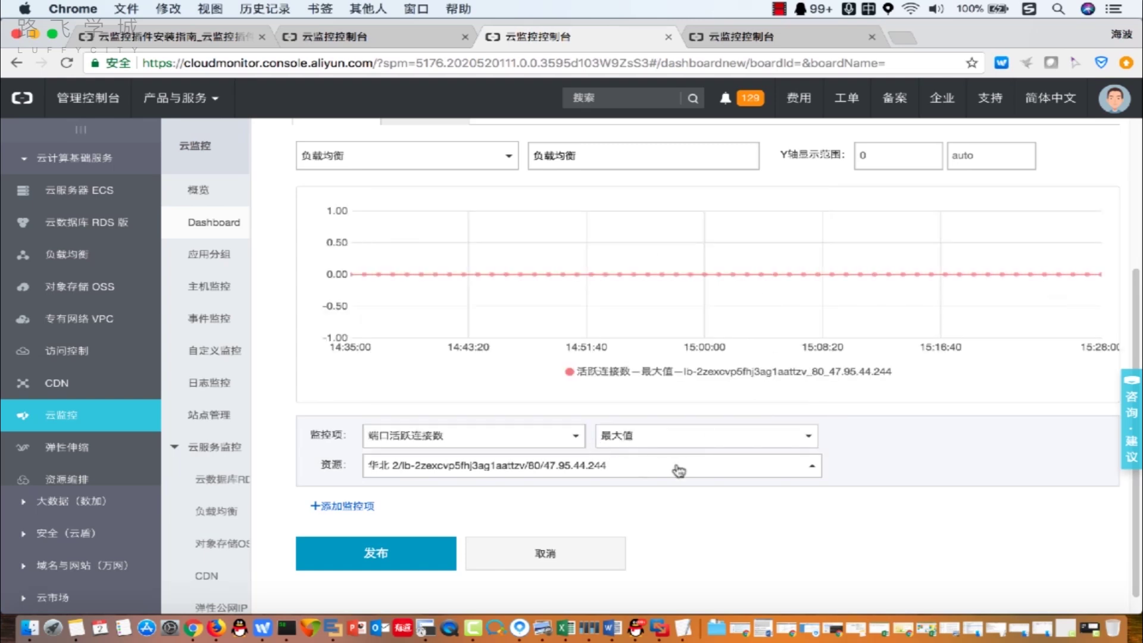
Step: Change the load balancer chart's metric to 实例流入带宽 under 实例维度 and open its resource selection
{"action": "left_click", "coordinate": [530, 441]}
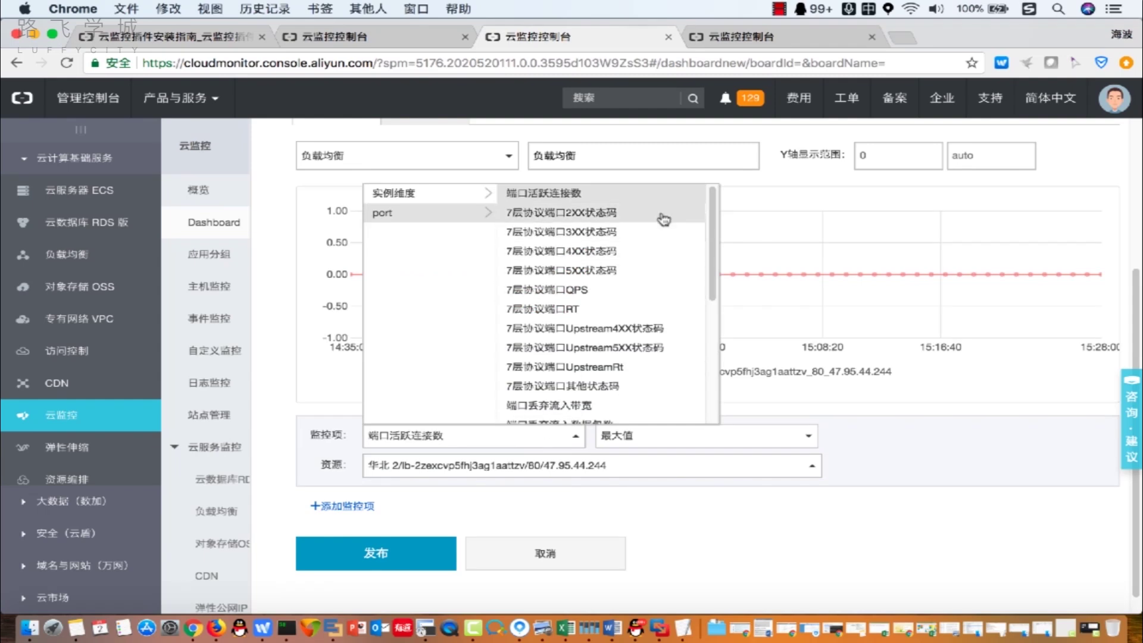
{"action": "left_click_drag", "start_coordinate": [714, 253], "coordinate": [714, 277]}
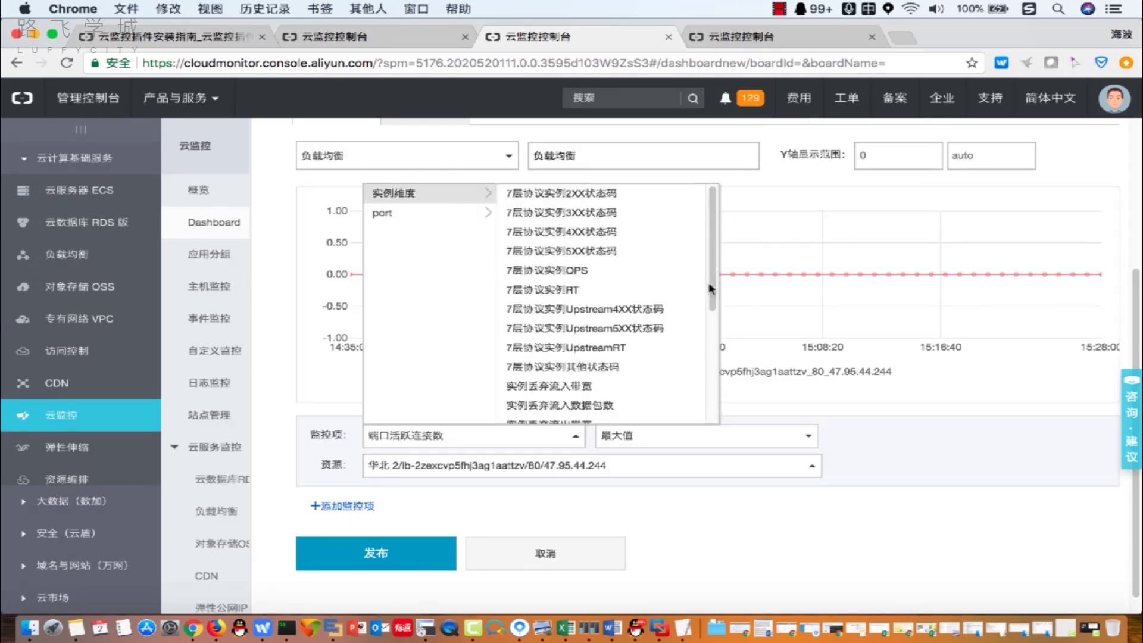
{"action": "left_click_drag", "start_coordinate": [713, 295], "coordinate": [721, 405]}
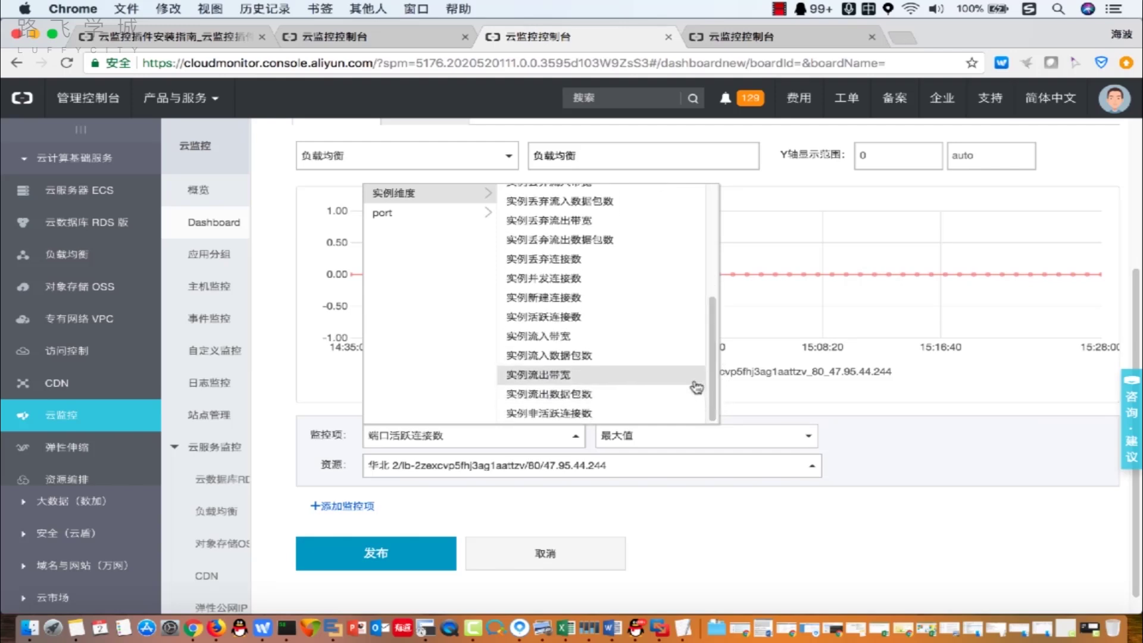
{"action": "left_click", "coordinate": [690, 345]}
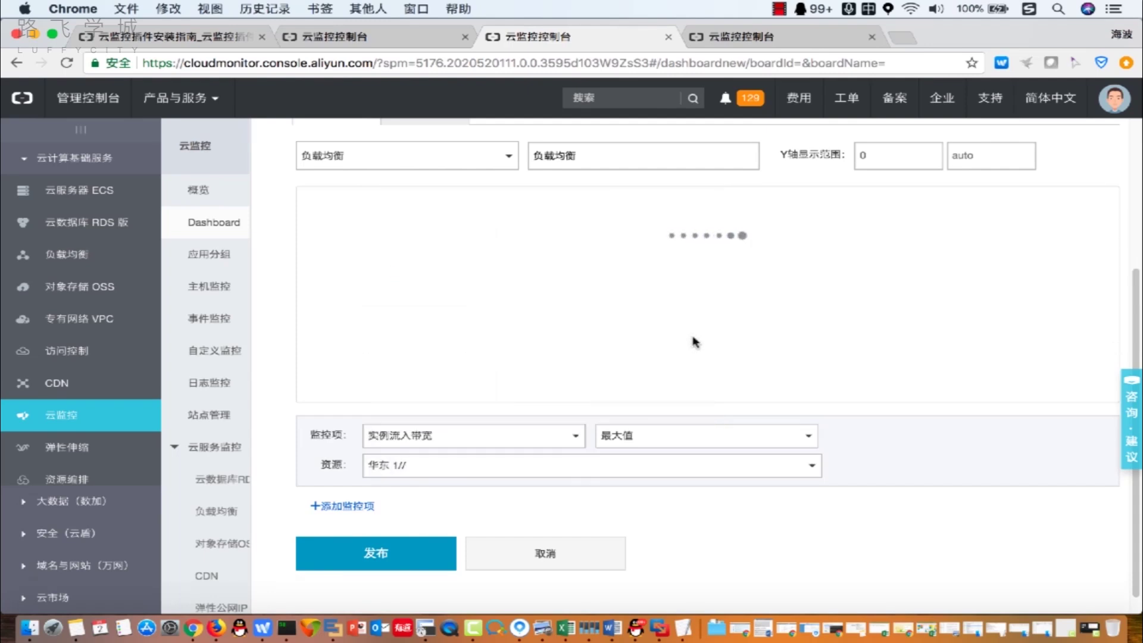
{"action": "left_click", "coordinate": [731, 474]}
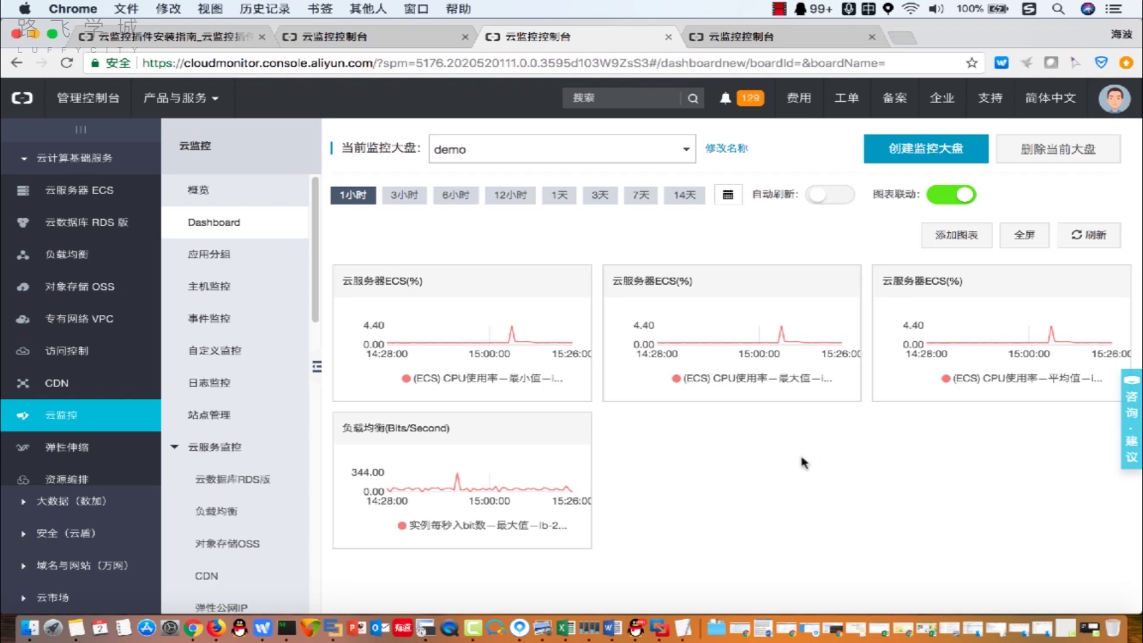
Step: Turn on auto-refresh for the demo dashboard and display it in full screen
{"action": "left_click", "coordinate": [815, 202]}
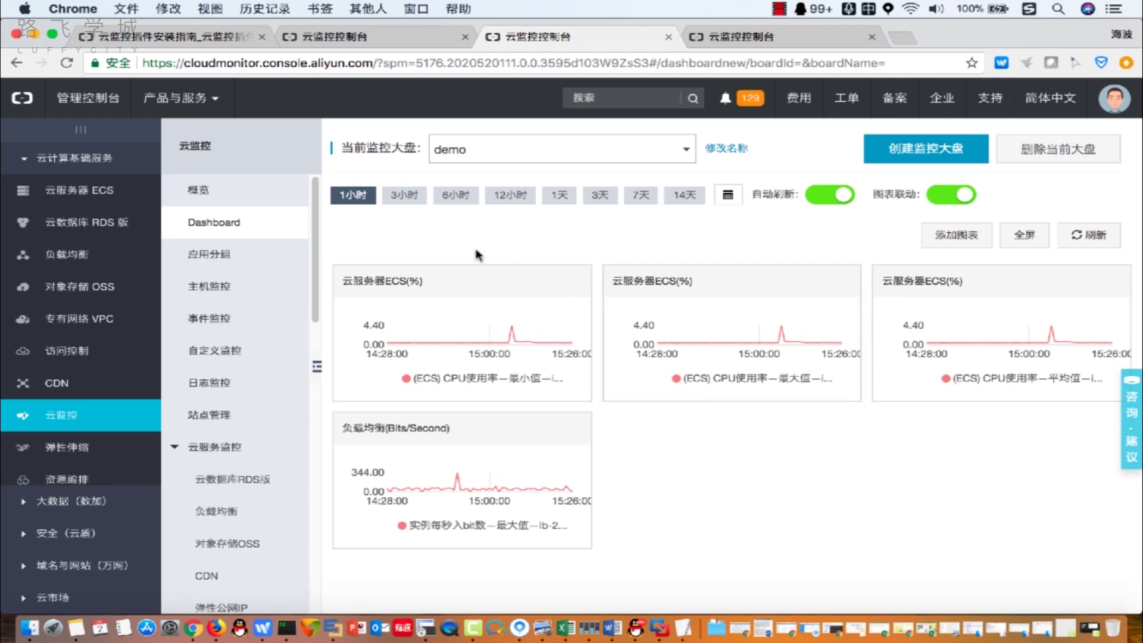
{"action": "left_click", "coordinate": [1033, 238]}
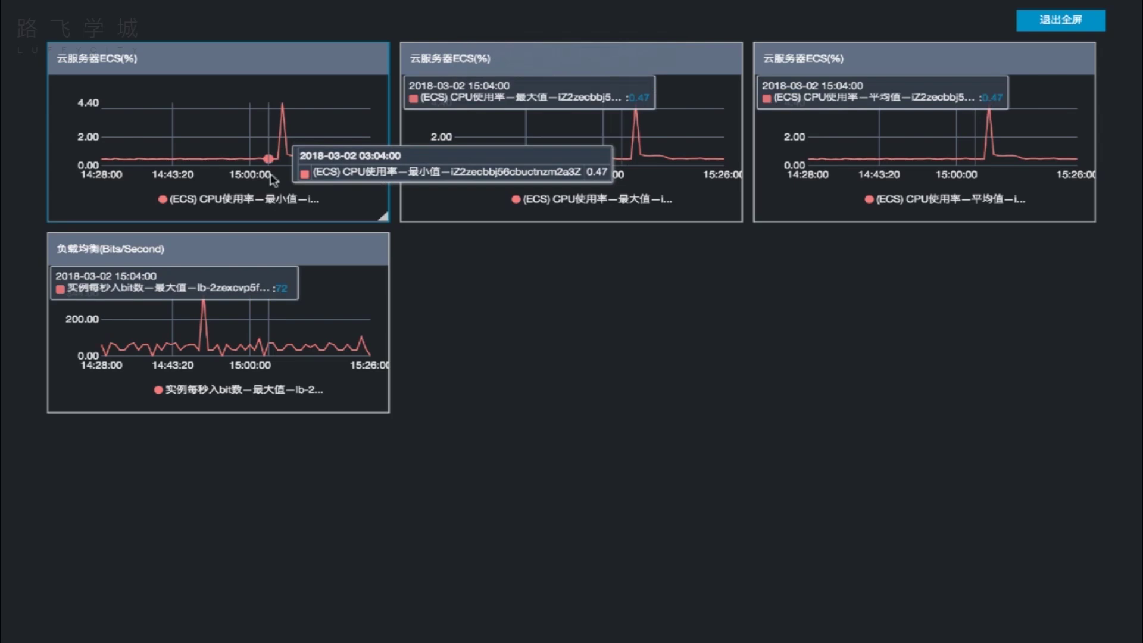
Step: Exit the full-screen view and delete the demo monitoring dashboard together with its charts, confirming the deletion
{"action": "left_click", "coordinate": [1043, 23]}
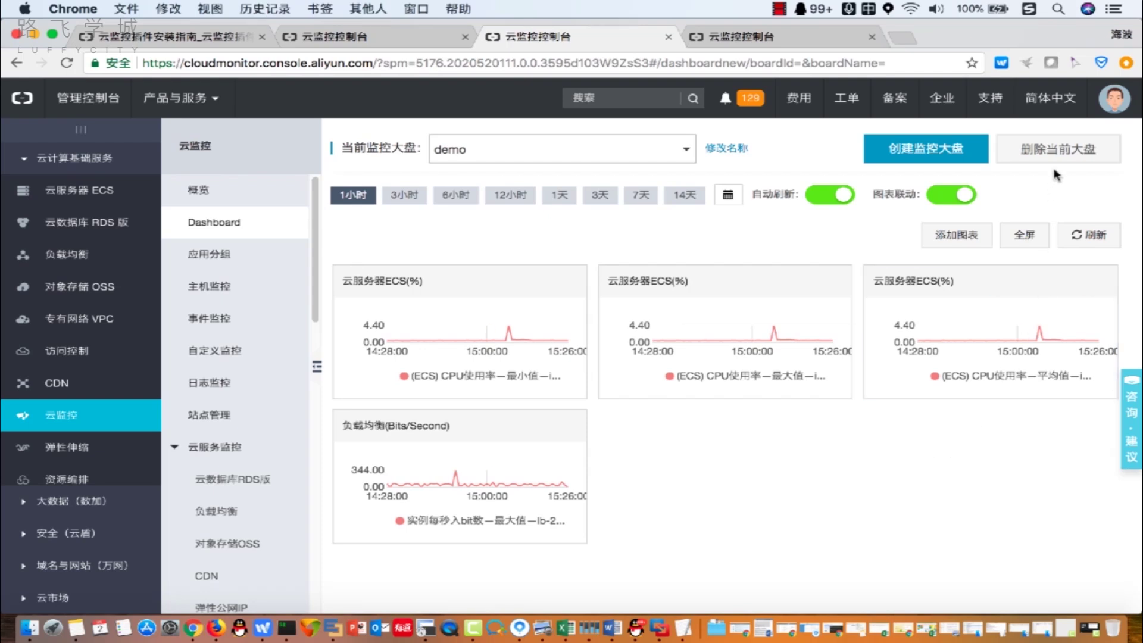
{"action": "left_click", "coordinate": [1061, 150]}
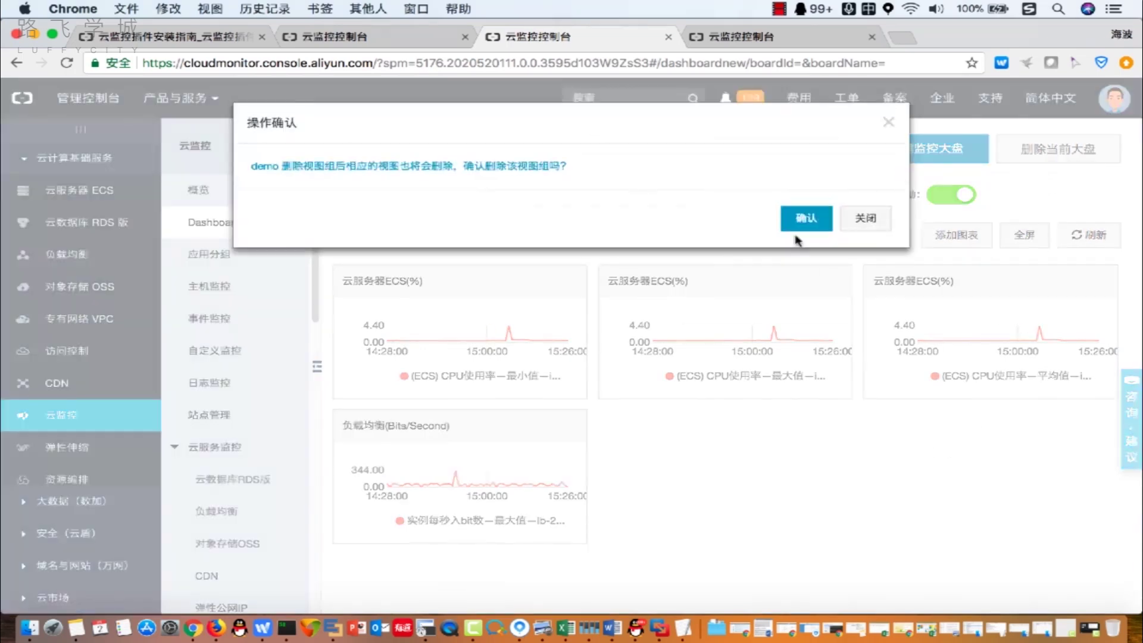
{"action": "left_click", "coordinate": [801, 215]}
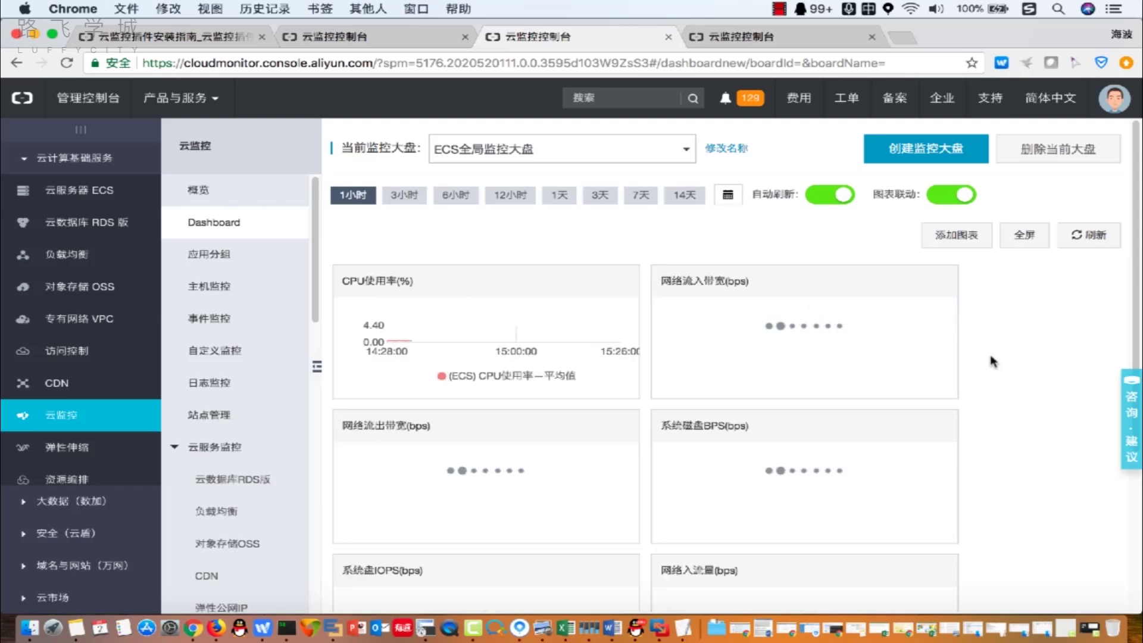
Step: Switch to the demo1 monitoring dashboard and delete it as well, confirming the deletion
{"action": "left_click", "coordinate": [660, 163]}
{"action": "left_click", "coordinate": [648, 194]}
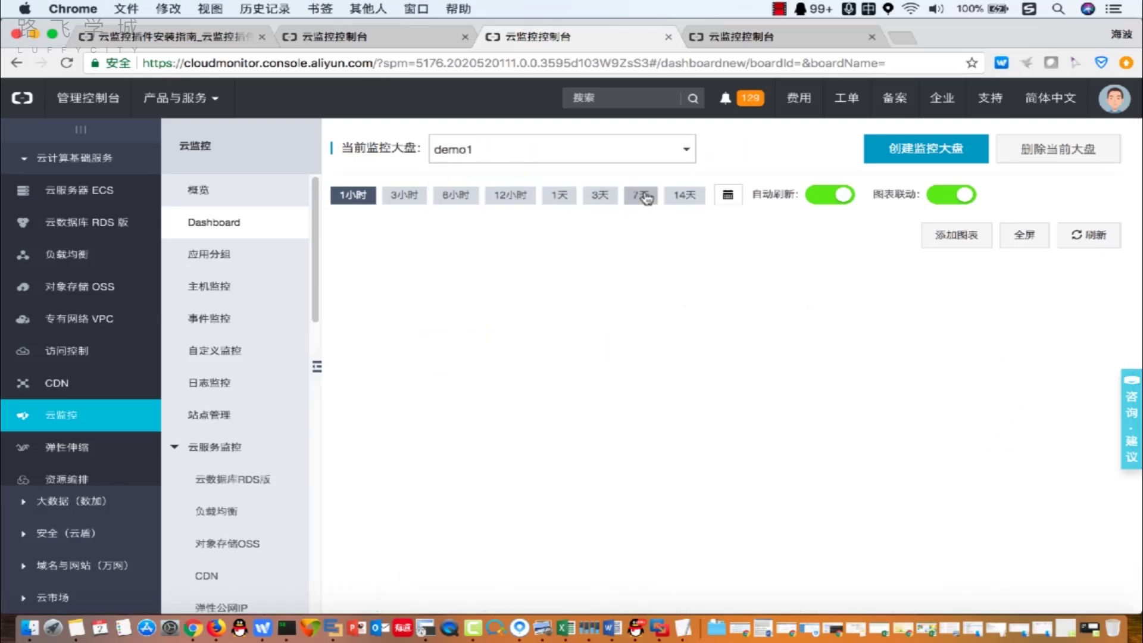
{"action": "left_click", "coordinate": [1044, 150]}
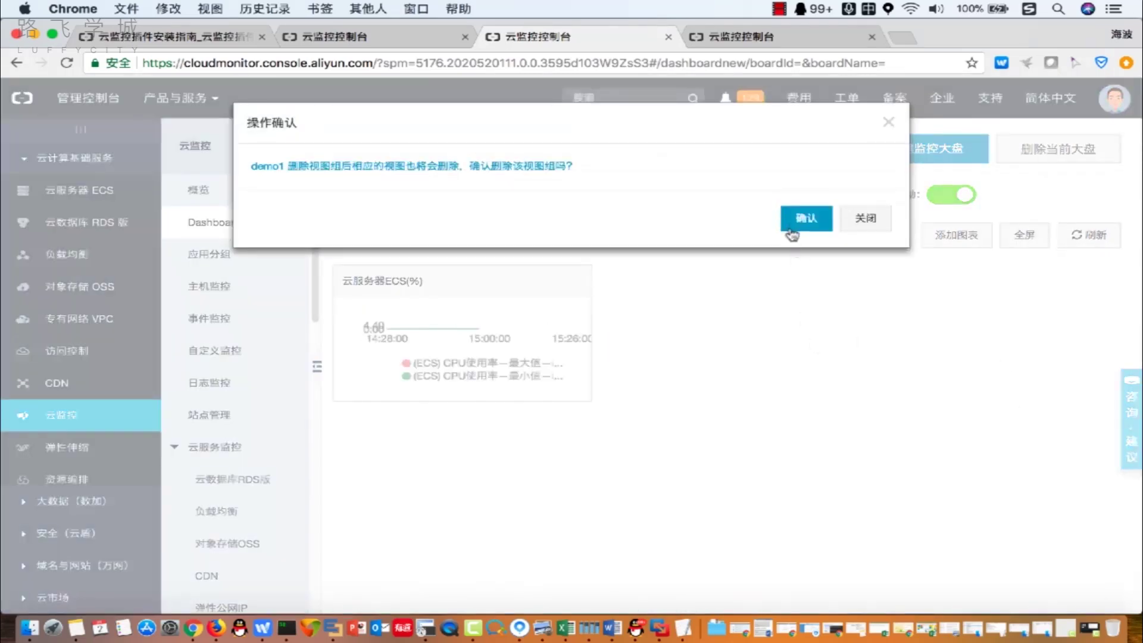
{"action": "left_click", "coordinate": [804, 217]}
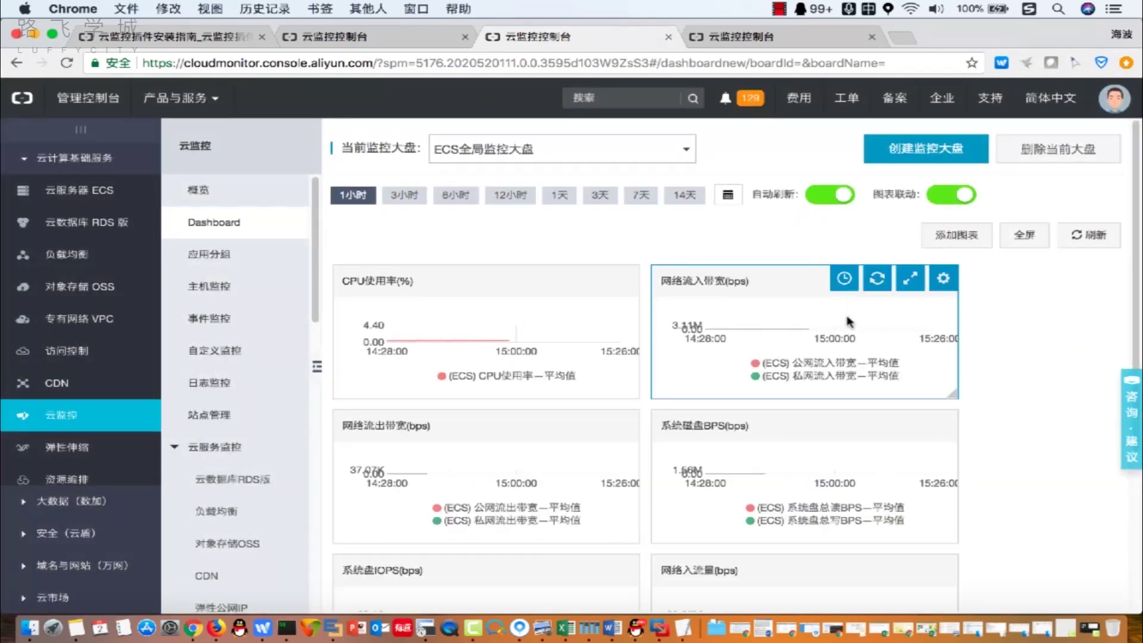
{"action": "scroll", "coordinate": [952, 328], "scroll_direction": "down", "scroll_amount": 2}
{"action": "scroll", "coordinate": [963, 328], "scroll_direction": "down", "scroll_amount": 5}
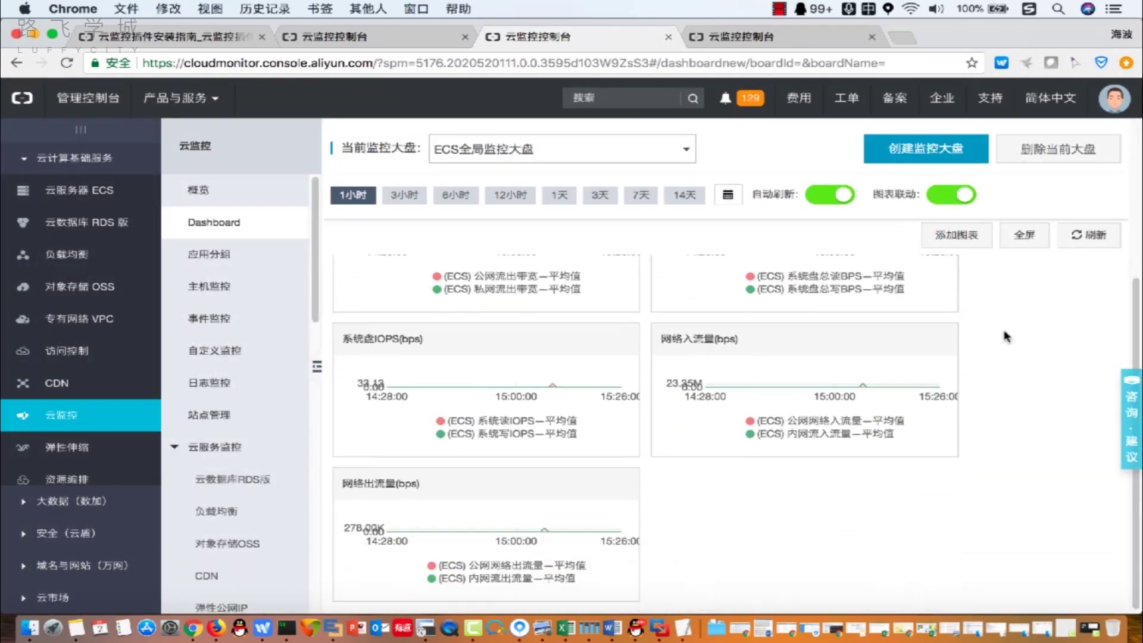
{"action": "scroll", "coordinate": [1009, 336], "scroll_direction": "up", "scroll_amount": 6}
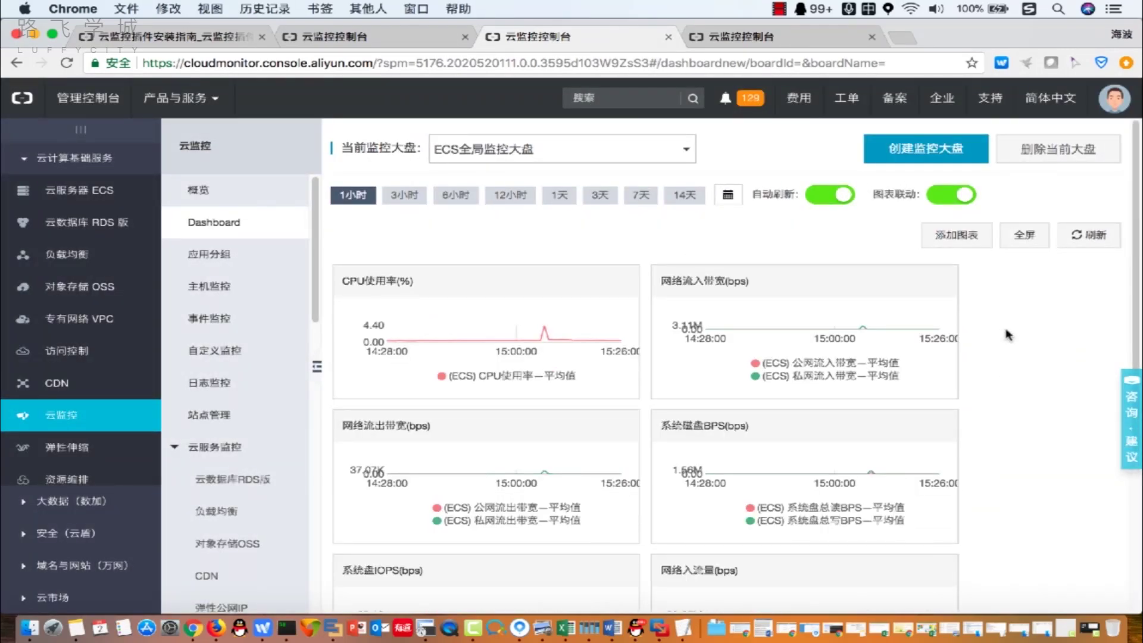